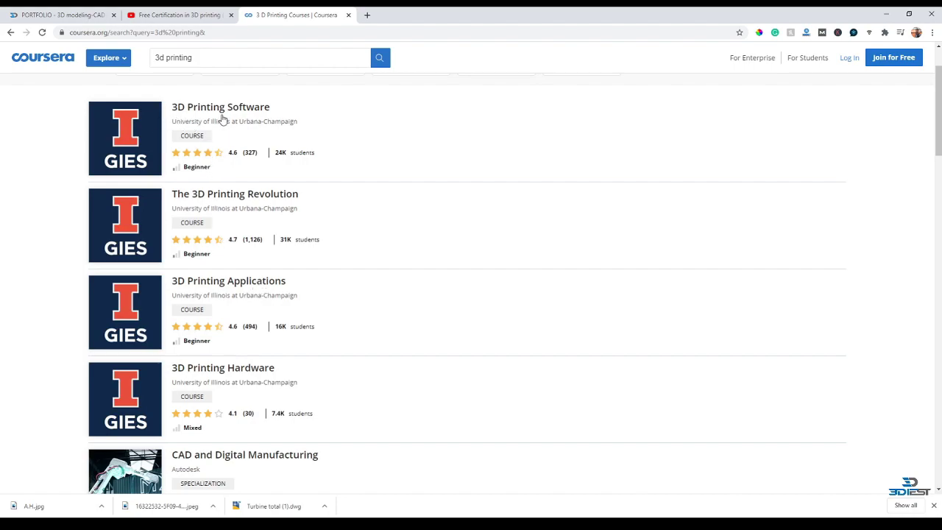
- Log in to the course site with the account's pre-filled e-mail and password
{"action": "scroll", "coordinate": [242, 276], "scroll_direction": "down", "scroll_amount": 6}
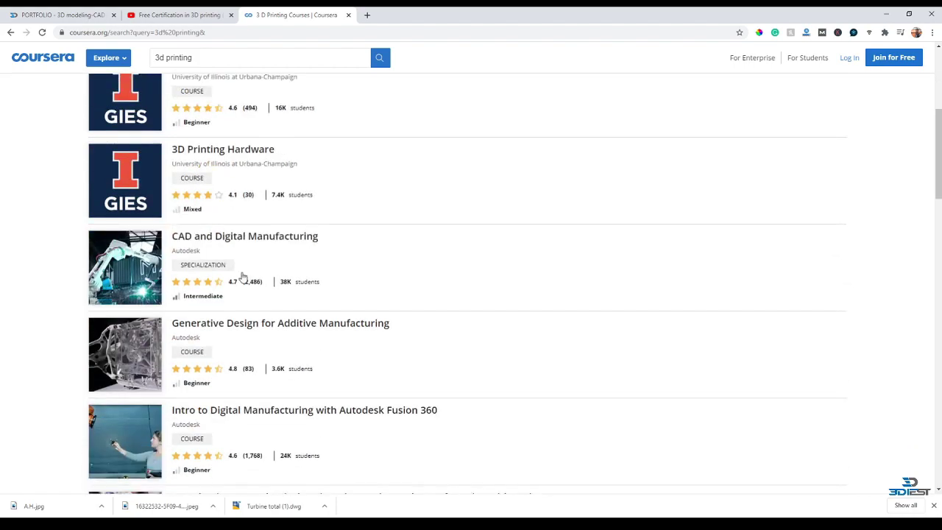
{"action": "scroll", "coordinate": [276, 236], "scroll_direction": "down", "scroll_amount": 1}
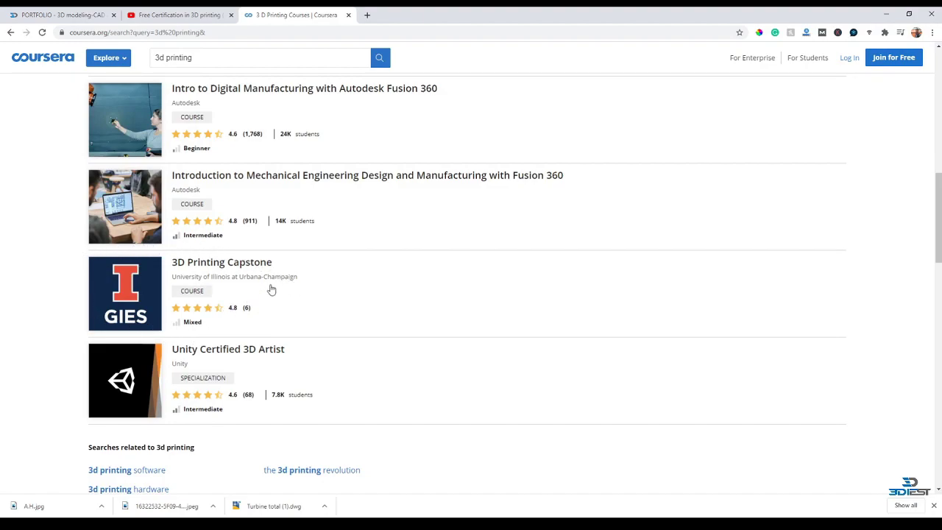
{"action": "scroll", "coordinate": [351, 292], "scroll_direction": "up", "scroll_amount": 8}
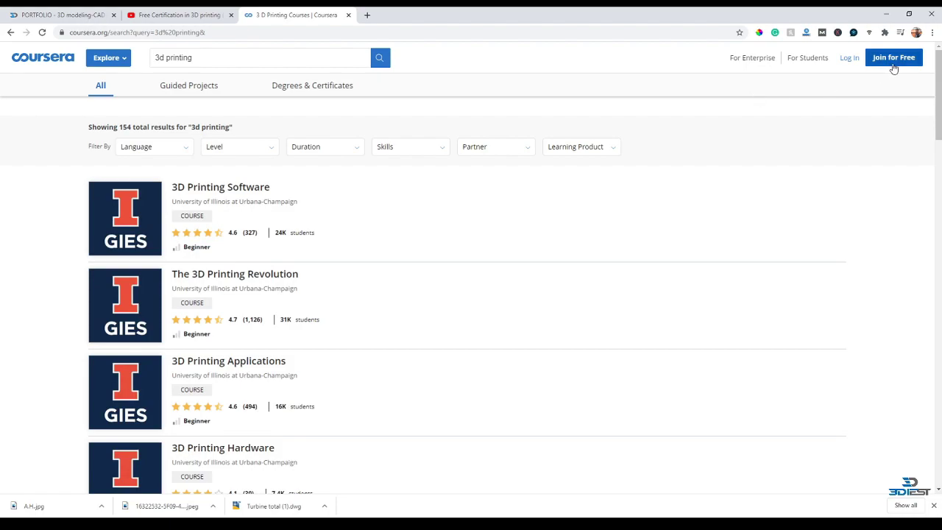
{"action": "left_click", "coordinate": [849, 59]}
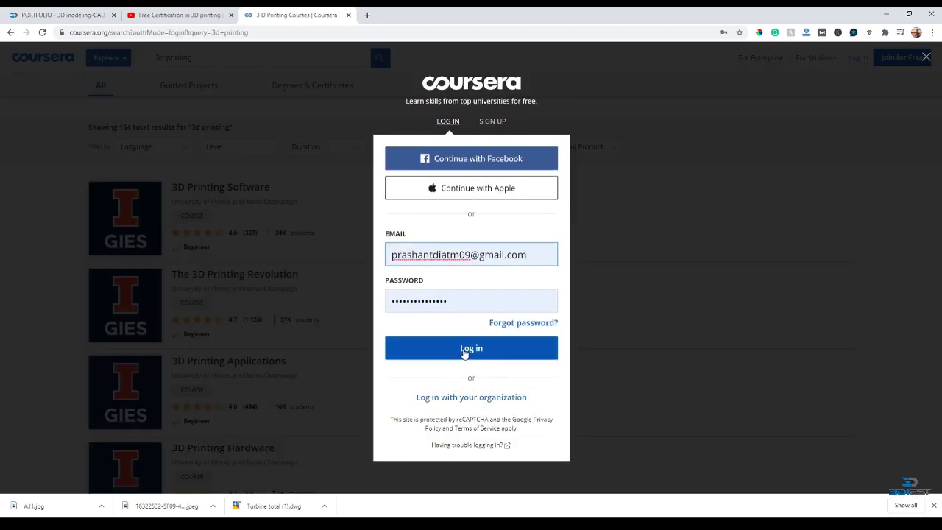
{"action": "left_click", "coordinate": [464, 352]}
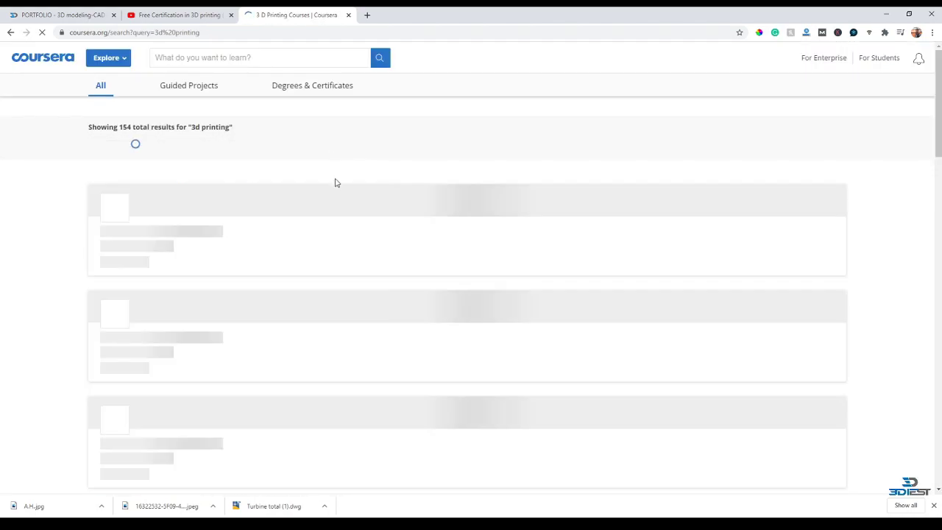
- Open the account's Accomplishments page
{"action": "scroll", "coordinate": [321, 287], "scroll_direction": "down", "scroll_amount": 3}
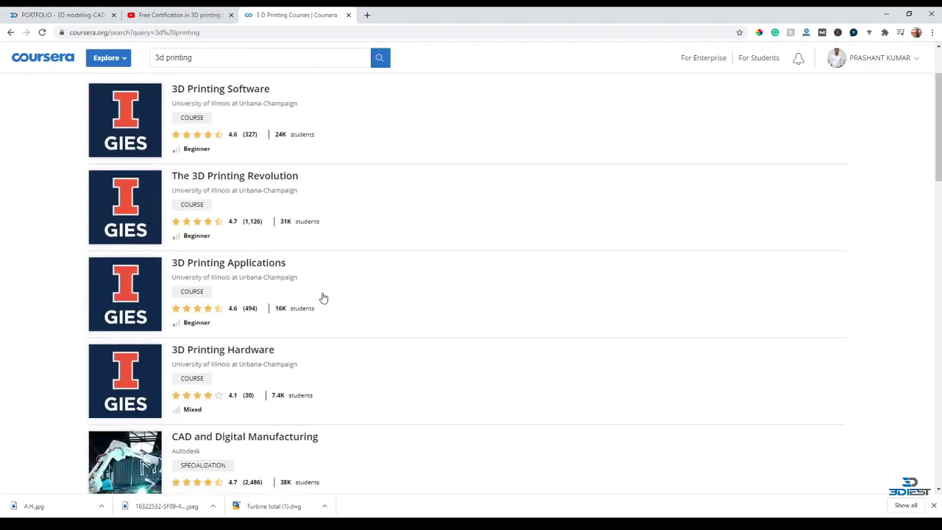
{"action": "scroll", "coordinate": [324, 358], "scroll_direction": "up", "scroll_amount": 3}
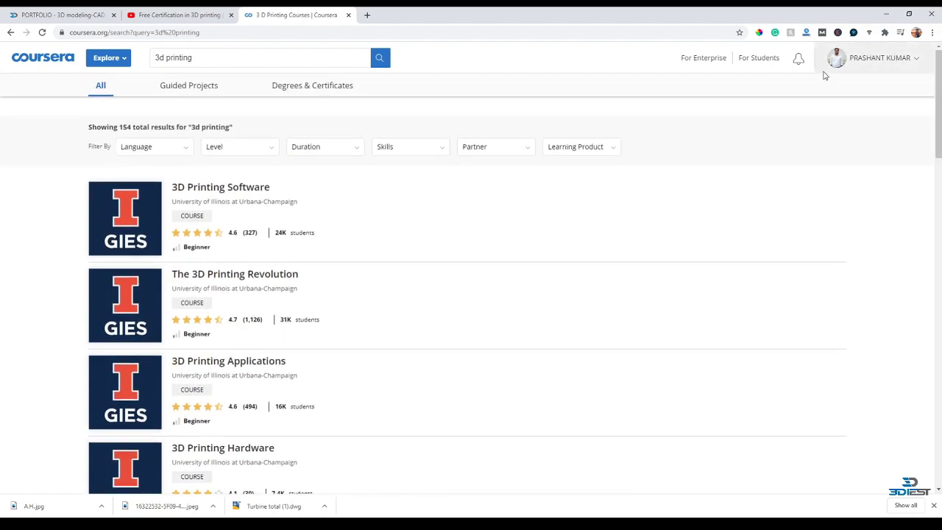
{"action": "left_click", "coordinate": [902, 61]}
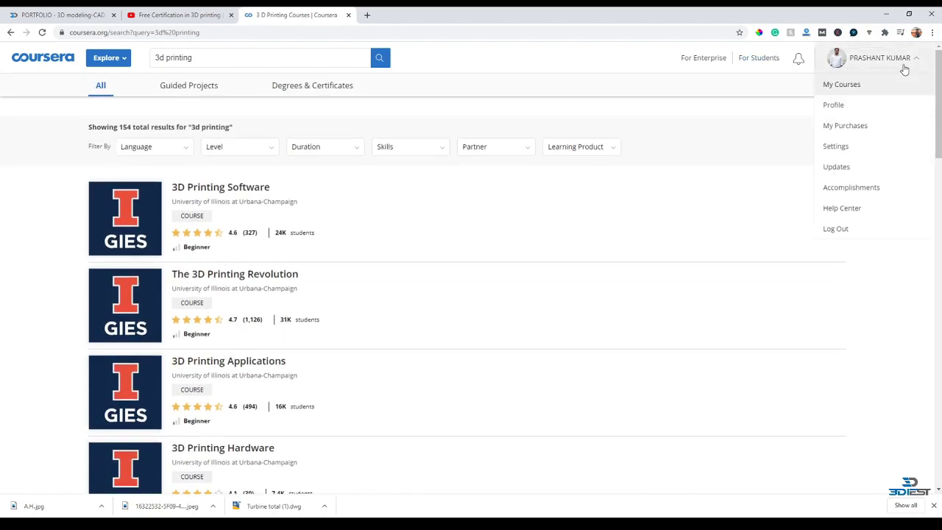
{"action": "left_click", "coordinate": [862, 191]}
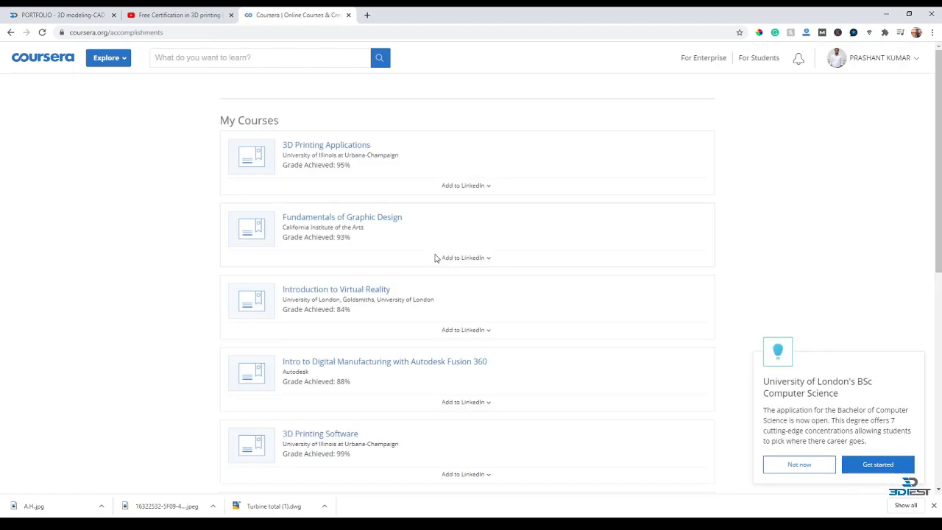
- Open the earned certificate record for The 3D Printing Revolution from the completed courses and examine the certificate
{"action": "scroll", "coordinate": [391, 261], "scroll_direction": "down", "scroll_amount": 5}
{"action": "scroll", "coordinate": [372, 265], "scroll_direction": "up", "scroll_amount": 2}
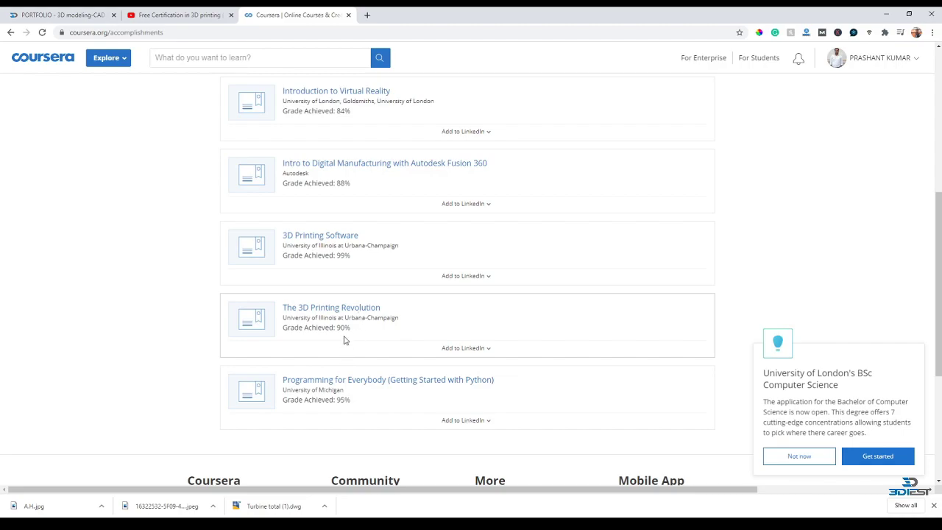
{"action": "scroll", "coordinate": [345, 339], "scroll_direction": "up", "scroll_amount": 1}
{"action": "scroll", "coordinate": [344, 339], "scroll_direction": "up", "scroll_amount": 1}
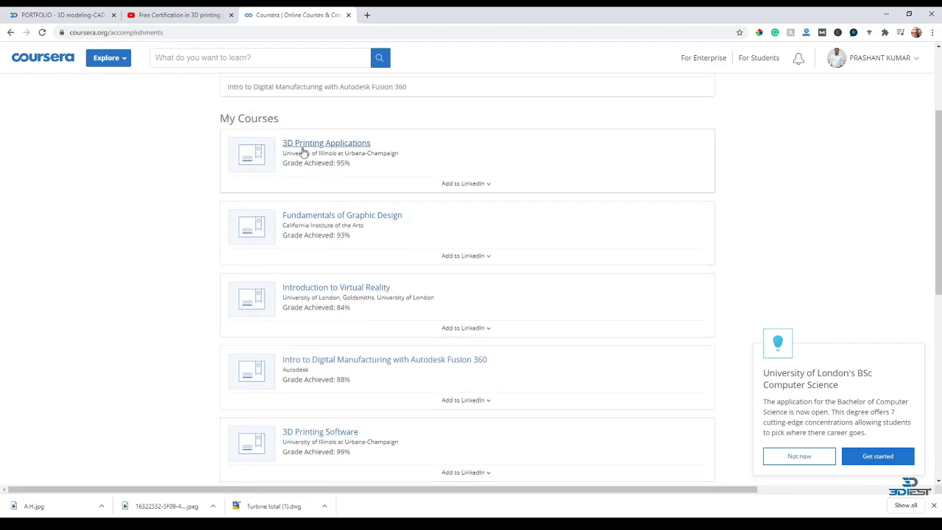
{"action": "scroll", "coordinate": [392, 221], "scroll_direction": "down", "scroll_amount": 2}
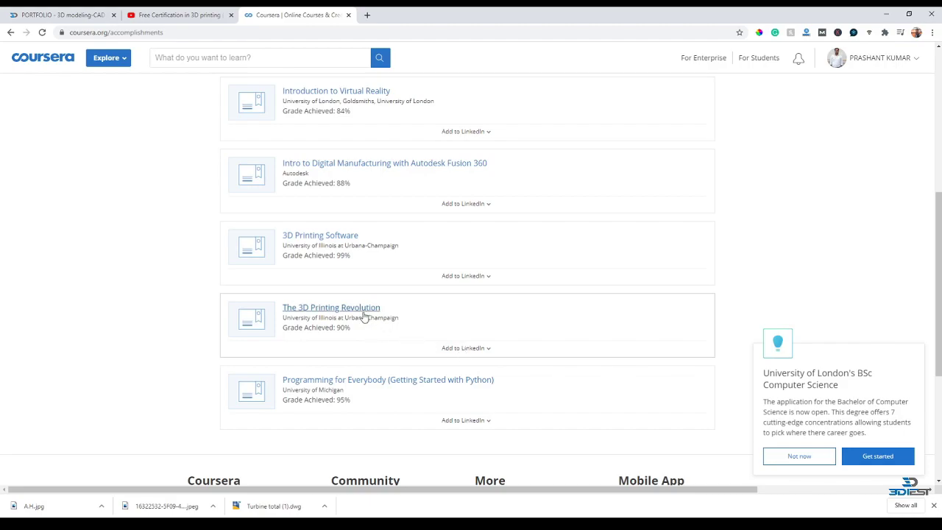
{"action": "left_click", "coordinate": [251, 326]}
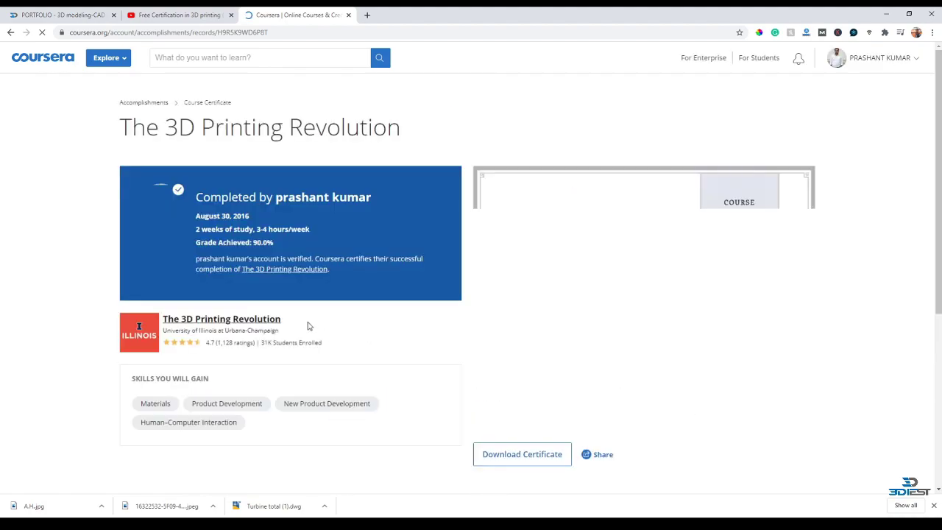
{"action": "scroll", "coordinate": [585, 246], "scroll_direction": "down", "scroll_amount": 1}
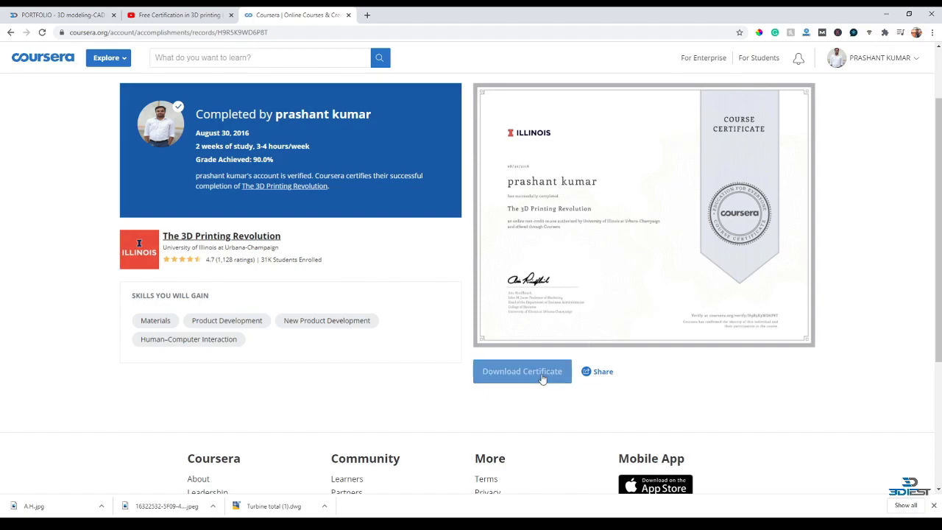
{"action": "scroll", "coordinate": [557, 326], "scroll_direction": "up", "scroll_amount": 2}
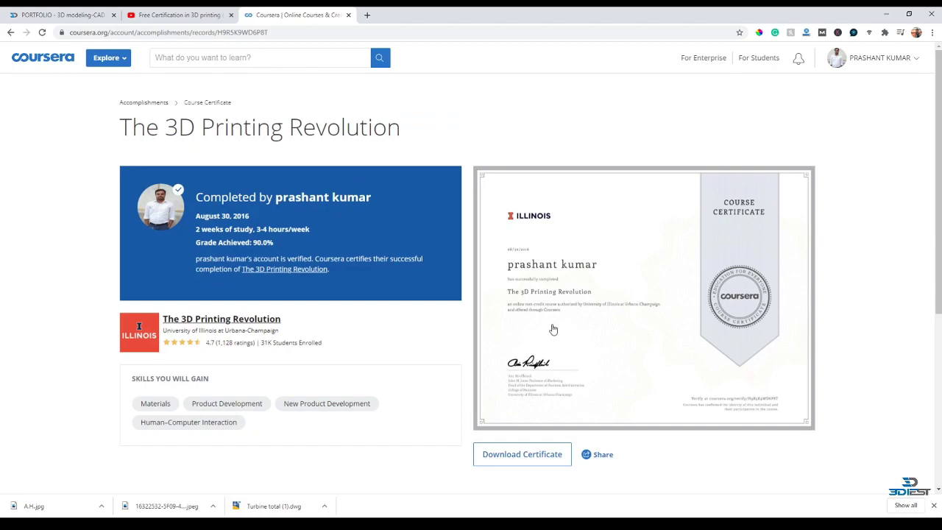
- Search the course catalog for "3d printing"
{"action": "left_click", "coordinate": [250, 58]}
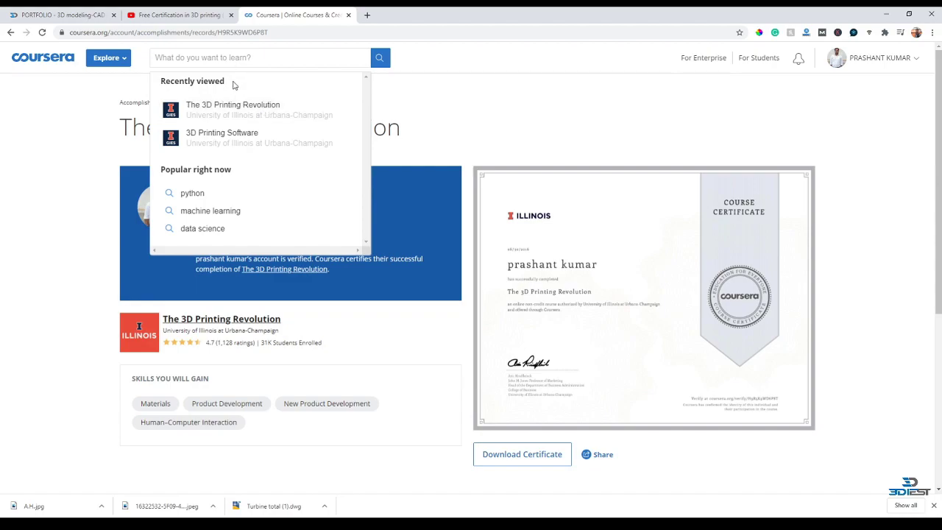
{"action": "type", "text": "3d pr"}
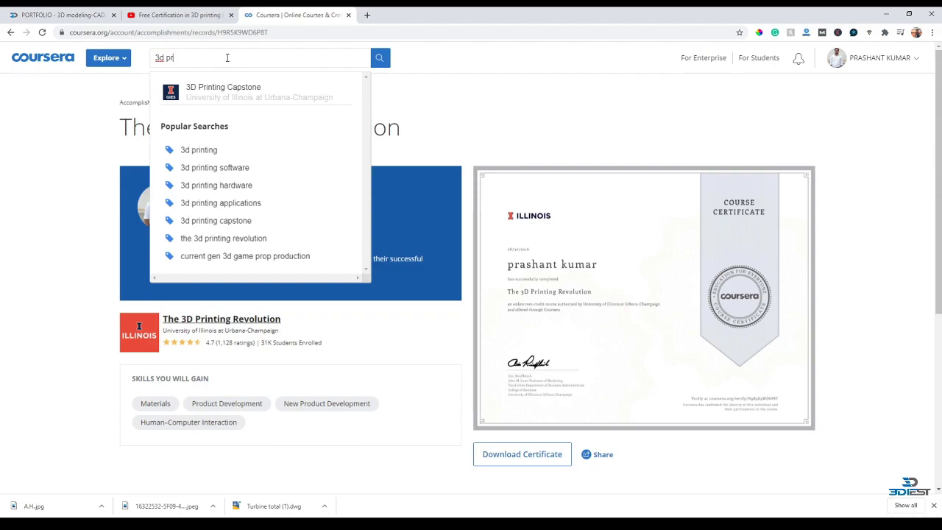
{"action": "type", "text": "inting"}
{"action": "key", "text": "Return"}
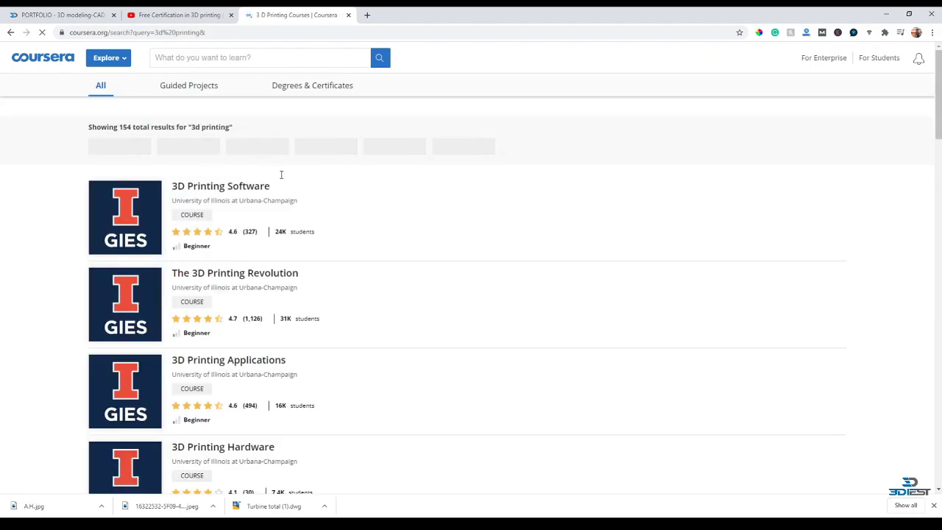
- Open the course page of The 3D Printing Revolution from the search results
{"action": "scroll", "coordinate": [335, 226], "scroll_direction": "down", "scroll_amount": 2}
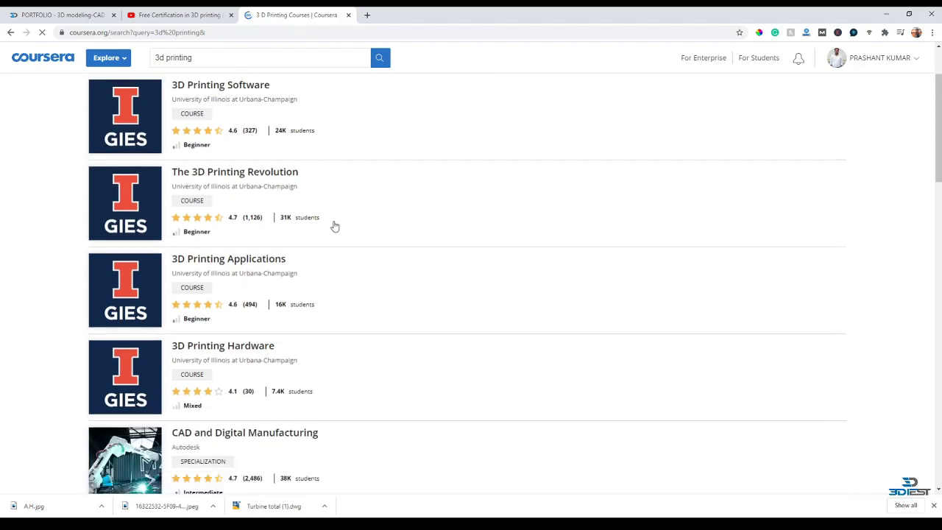
{"action": "scroll", "coordinate": [335, 226], "scroll_direction": "down", "scroll_amount": 3}
{"action": "scroll", "coordinate": [288, 328], "scroll_direction": "up", "scroll_amount": 3}
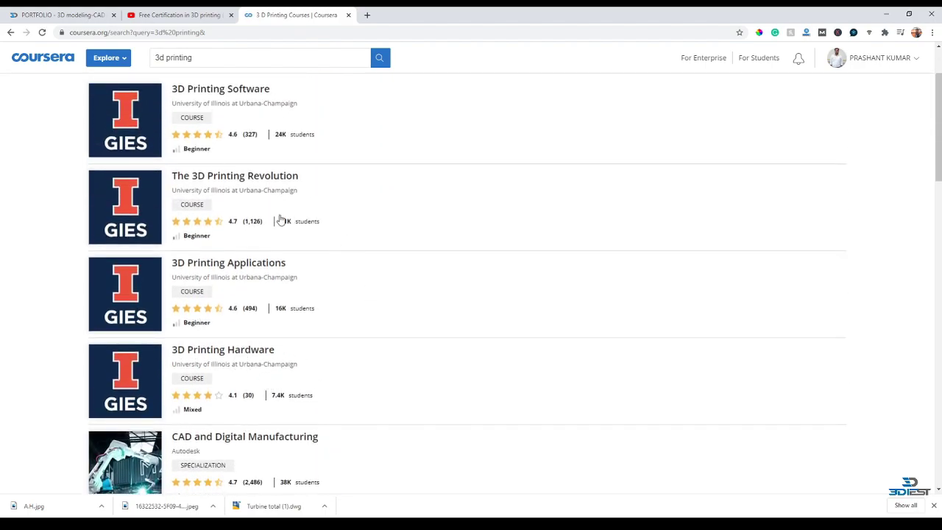
{"action": "left_click", "coordinate": [256, 178]}
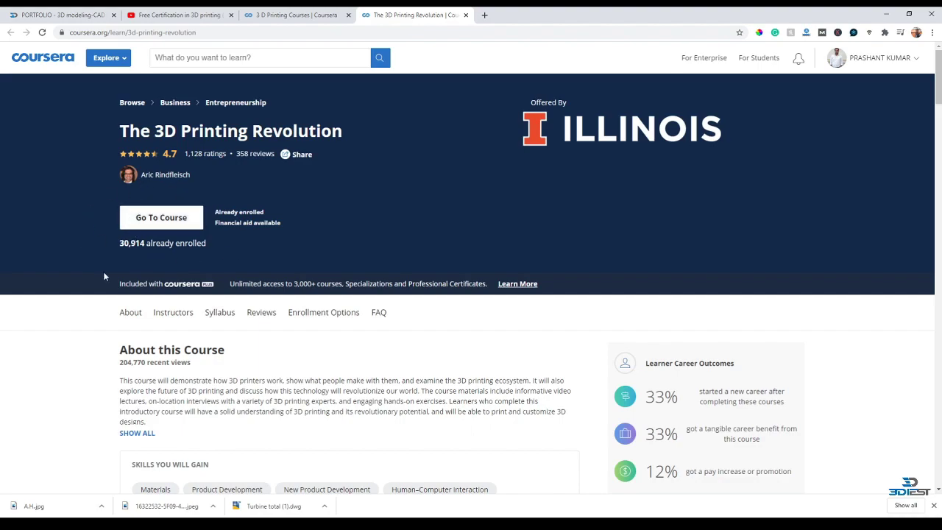
- Review the course overview and start a financial aid application for The 3D Printing Revolution
{"action": "scroll", "coordinate": [309, 279], "scroll_direction": "down", "scroll_amount": 5}
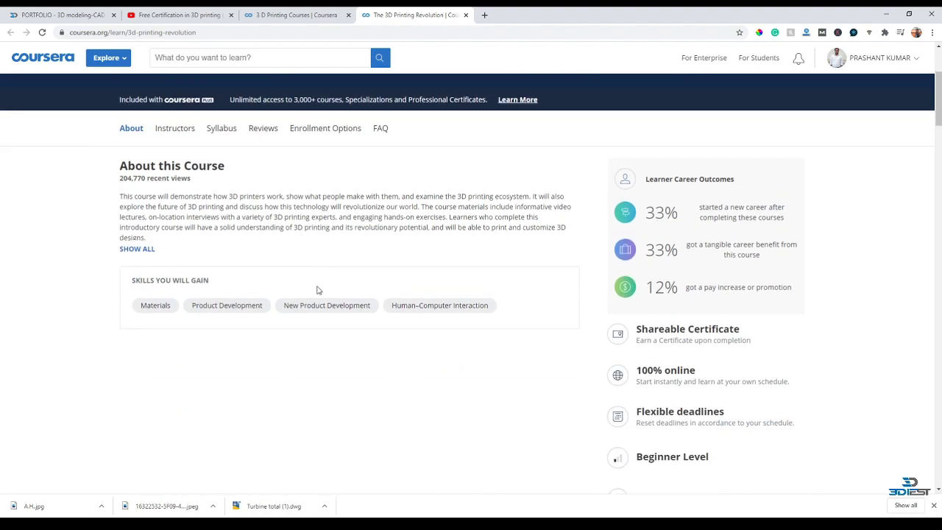
{"action": "scroll", "coordinate": [327, 307], "scroll_direction": "up", "scroll_amount": 5}
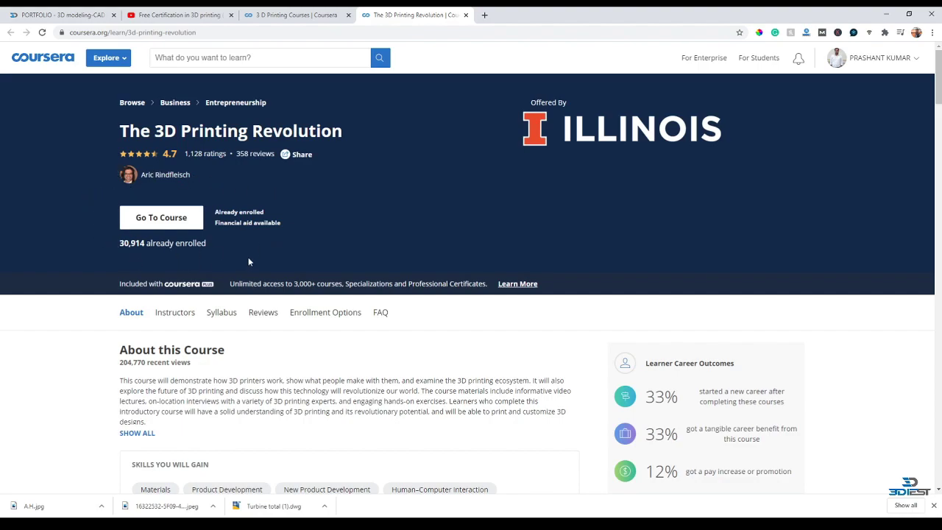
{"action": "scroll", "coordinate": [298, 270], "scroll_direction": "down", "scroll_amount": 2}
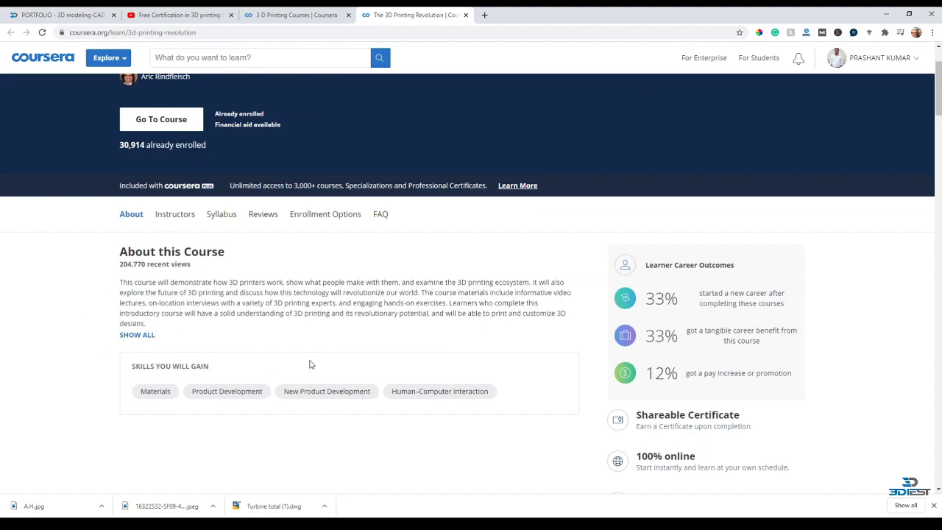
{"action": "scroll", "coordinate": [449, 377], "scroll_direction": "up", "scroll_amount": 2}
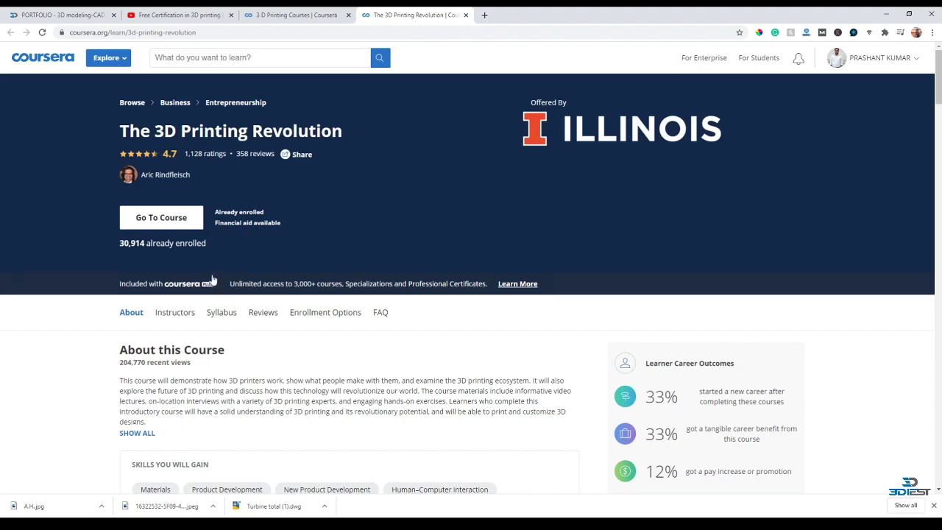
{"action": "left_click", "coordinate": [248, 223]}
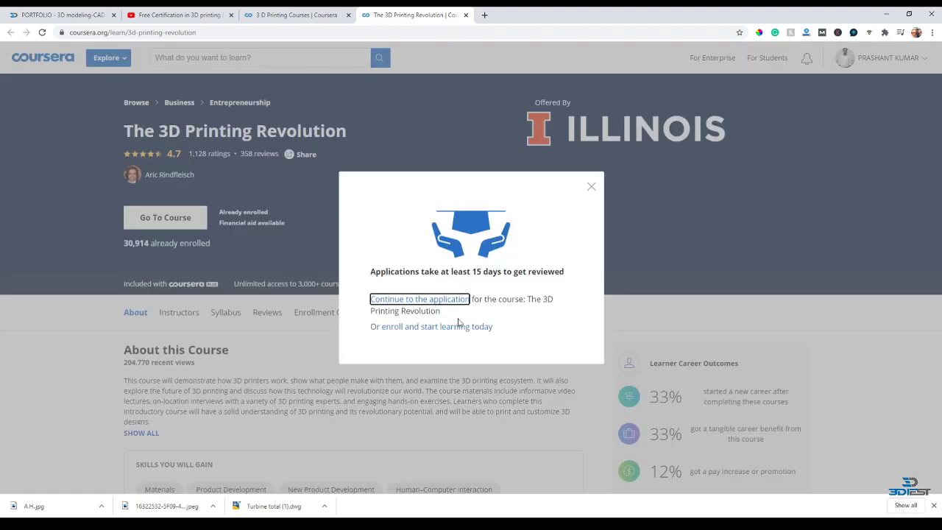
{"action": "left_click", "coordinate": [417, 301]}
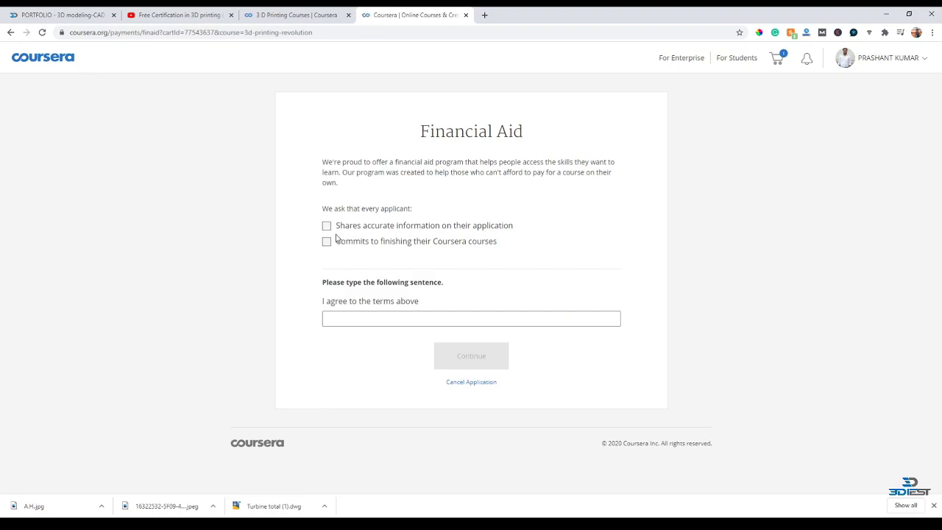
- Accept both applicant commitments, enter the sentence "I agree to the terms above" and continue to the application form
{"action": "left_click", "coordinate": [332, 322]}
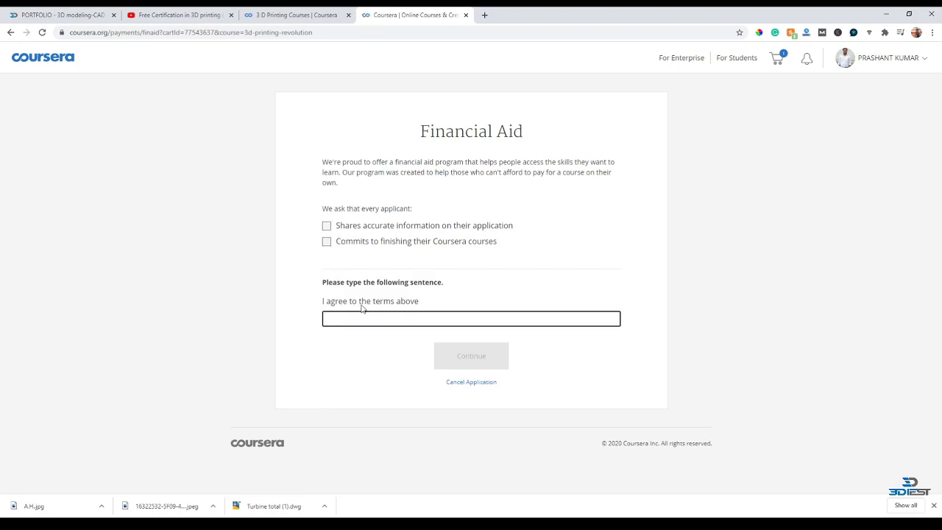
{"action": "left_click", "coordinate": [327, 226]}
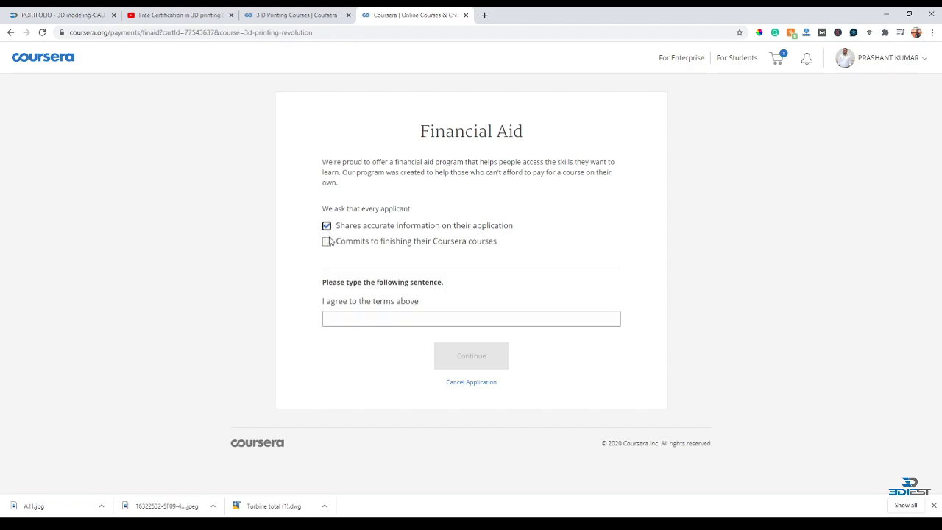
{"action": "left_click", "coordinate": [326, 241]}
{"action": "left_click", "coordinate": [343, 320]}
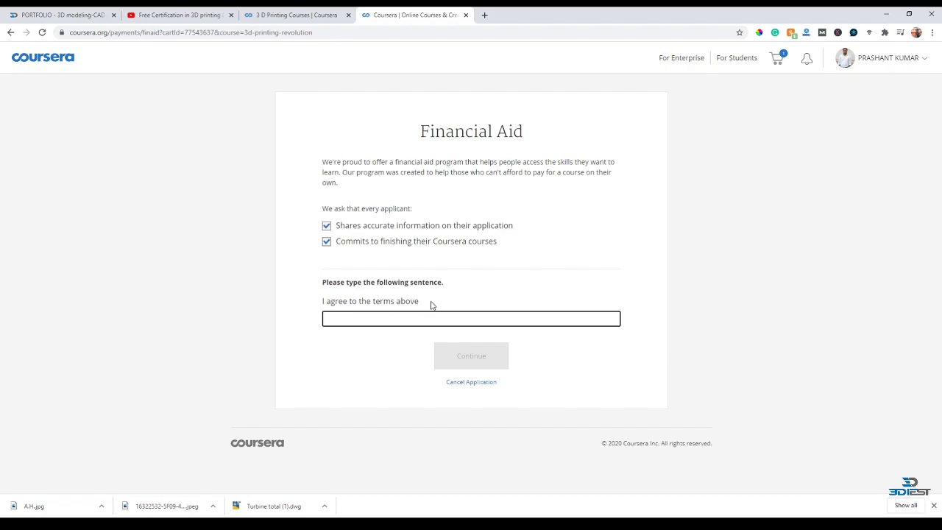
{"action": "type", "text": "I agr"}
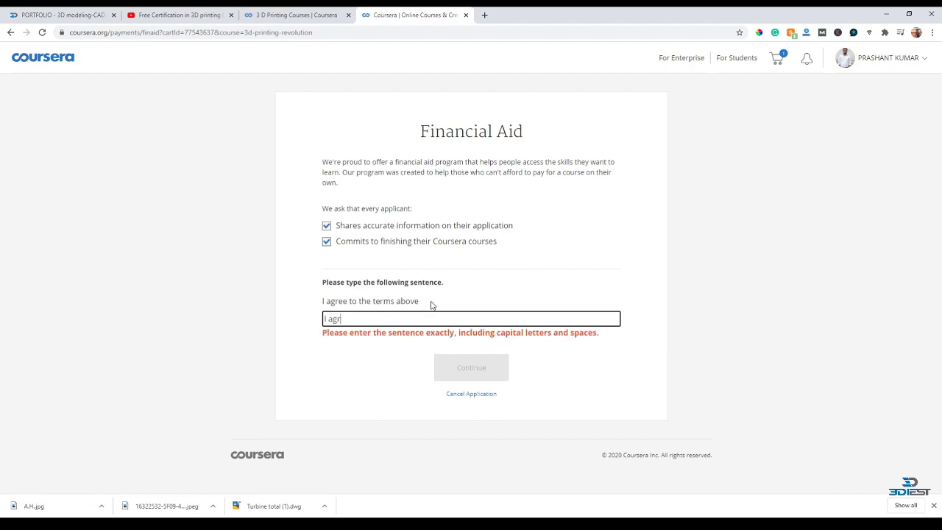
{"action": "type", "text": "ee to the terms above"}
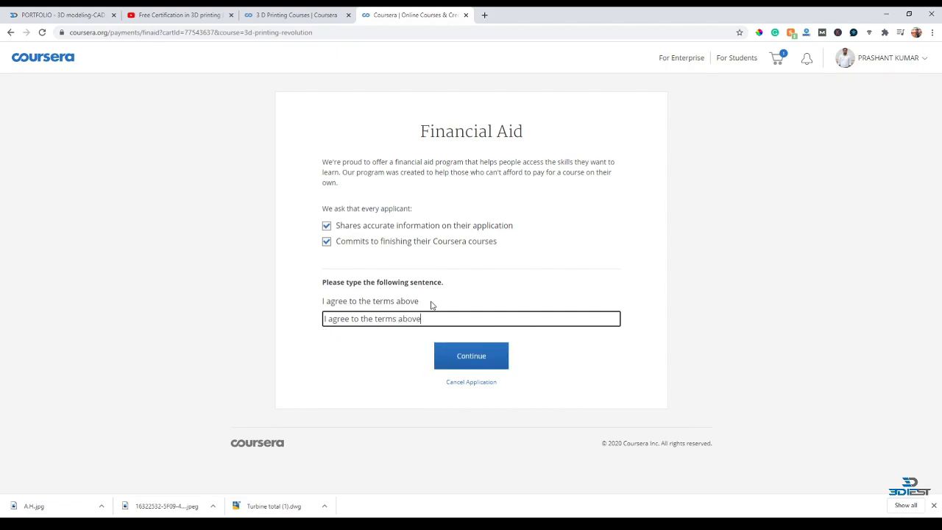
{"action": "left_click", "coordinate": [470, 358]}
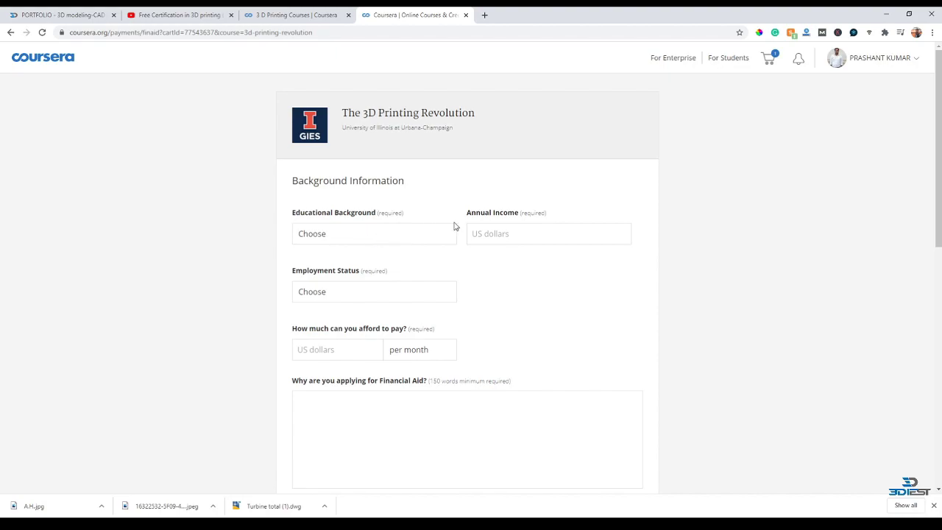
- Set the educational background to College degree and the annual income to 50000 US dollars in the financial aid application
{"action": "scroll", "coordinate": [472, 231], "scroll_direction": "down", "scroll_amount": 2}
{"action": "left_click", "coordinate": [528, 131]}
{"action": "left_click", "coordinate": [349, 138]}
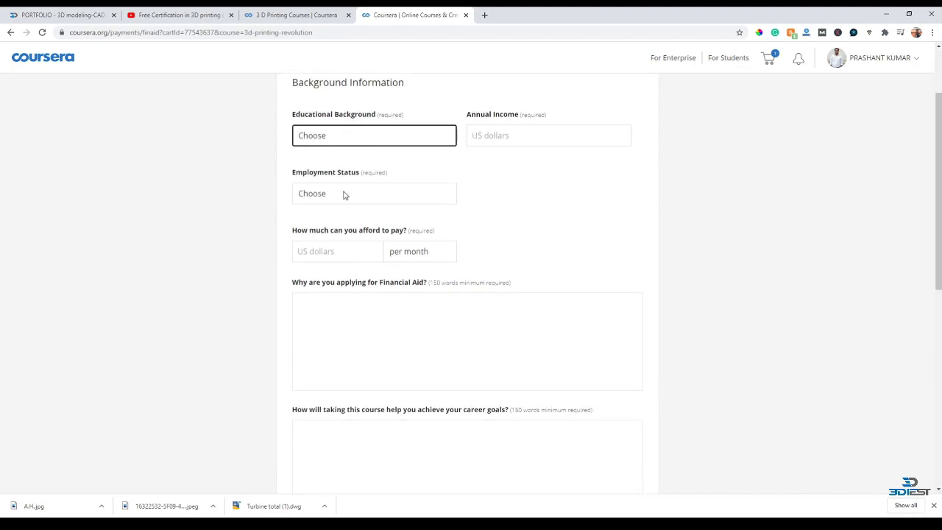
{"action": "key", "text": "c"}
{"action": "left_click", "coordinate": [511, 136]}
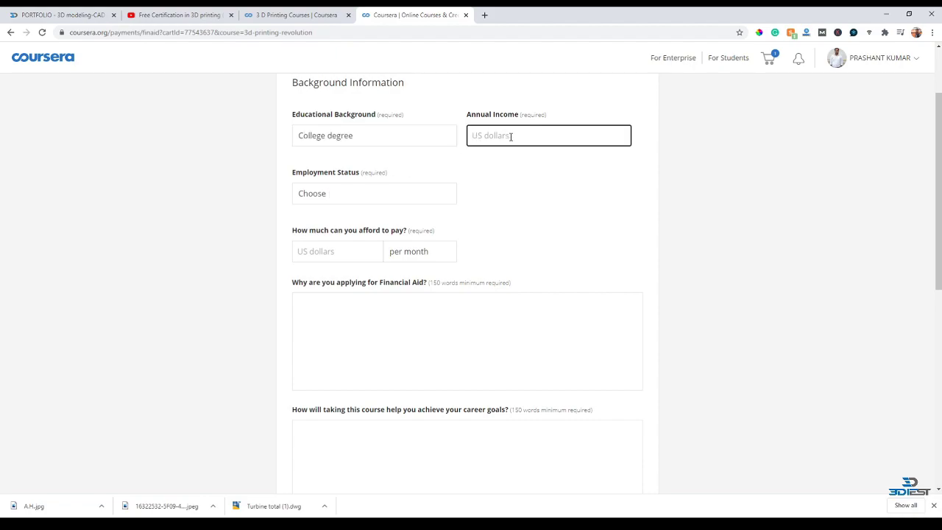
{"action": "type", "text": "50000"}
{"action": "key", "text": "Tab"}
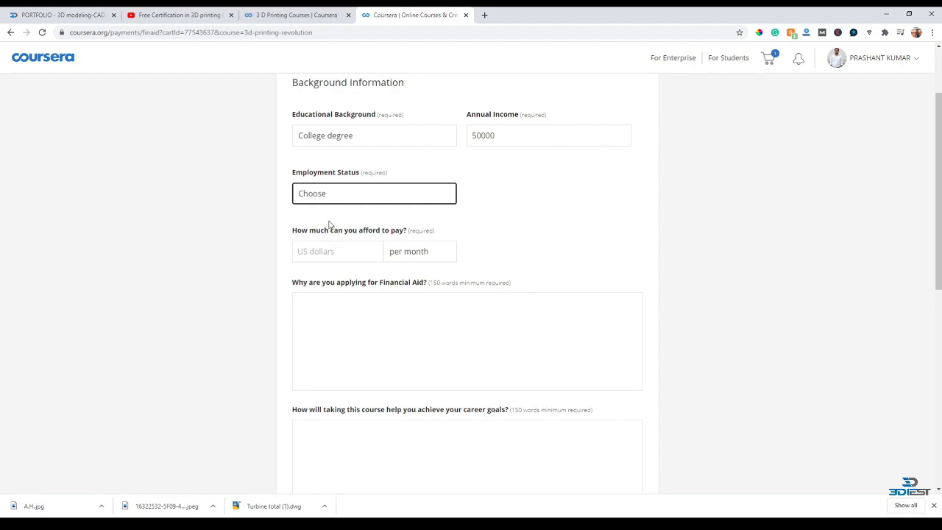
- Set the employment status to Other and enter 0 US dollars per month as the affordable payment
{"action": "key", "text": "o"}
{"action": "left_click", "coordinate": [345, 248]}
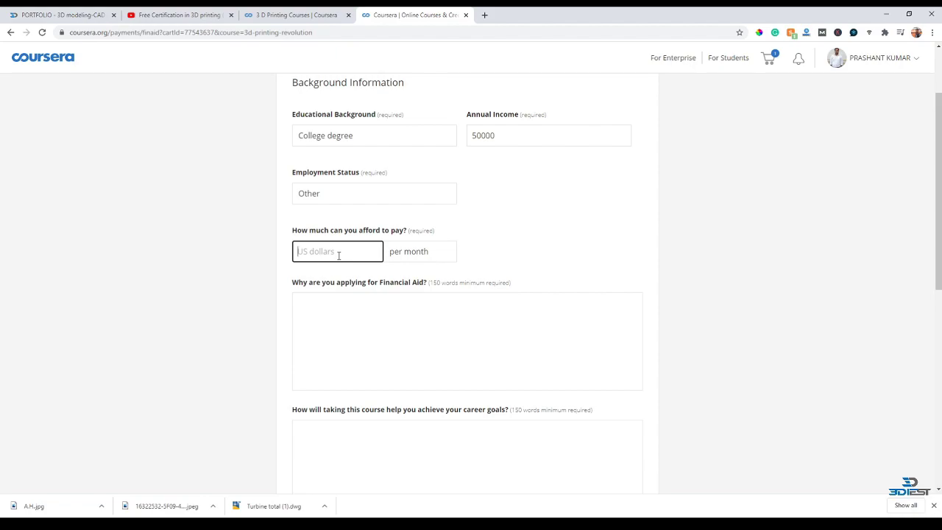
{"action": "type", "text": "0"}
{"action": "left_click", "coordinate": [402, 338]}
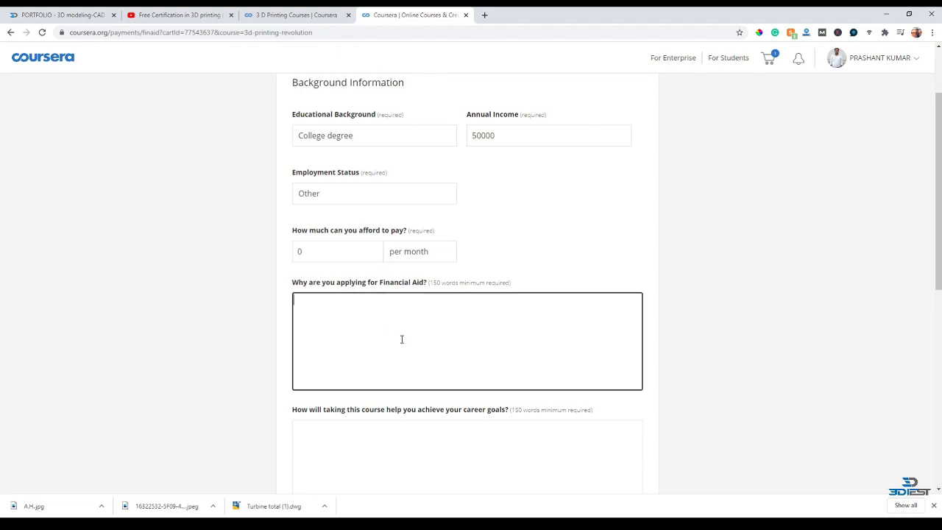
- Change the affordable monthly payment to 1 US dollar
{"action": "scroll", "coordinate": [463, 254], "scroll_direction": "down", "scroll_amount": 2}
{"action": "scroll", "coordinate": [462, 254], "scroll_direction": "down", "scroll_amount": 1}
{"action": "scroll", "coordinate": [458, 248], "scroll_direction": "up", "scroll_amount": 2}
{"action": "double_click", "coordinate": [325, 209]}
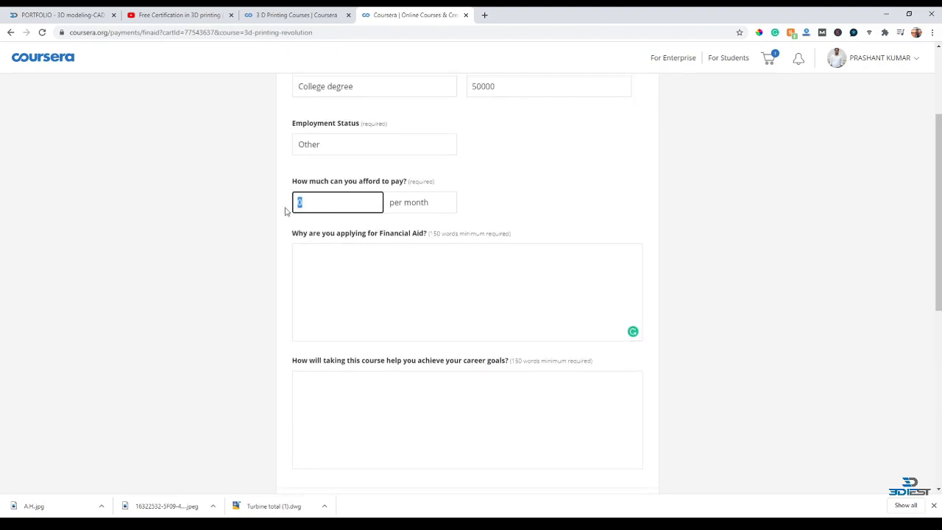
{"action": "type", "text": "1"}
{"action": "left_click", "coordinate": [472, 275]}
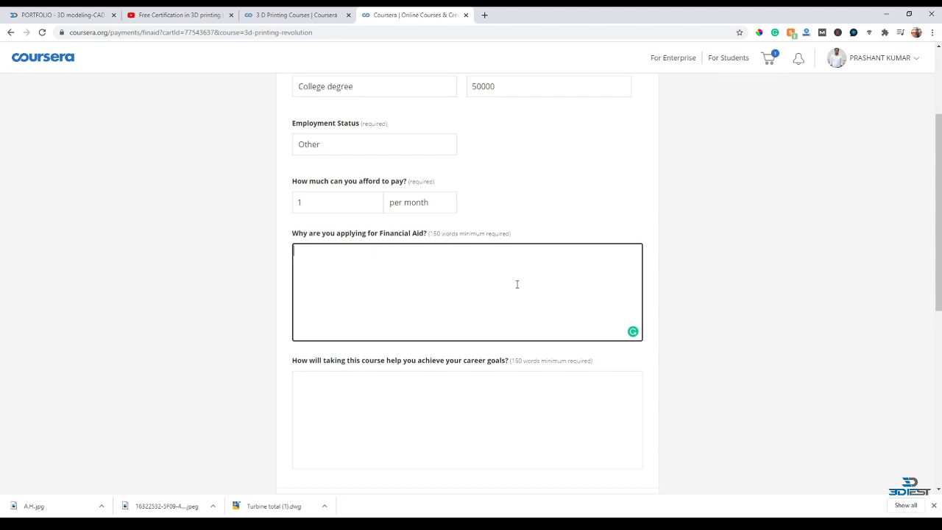
- Review the two 150-word questions and the feedback section, and answer Yes to considering a low-interest loan for the courses
{"action": "scroll", "coordinate": [413, 282], "scroll_direction": "down", "scroll_amount": 2}
{"action": "left_click", "coordinate": [342, 257]}
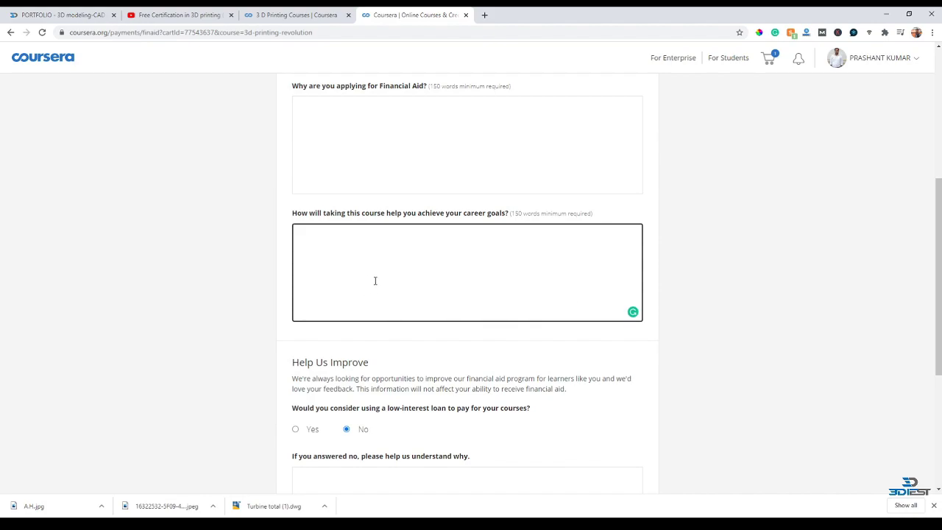
{"action": "scroll", "coordinate": [457, 204], "scroll_direction": "up", "scroll_amount": 1}
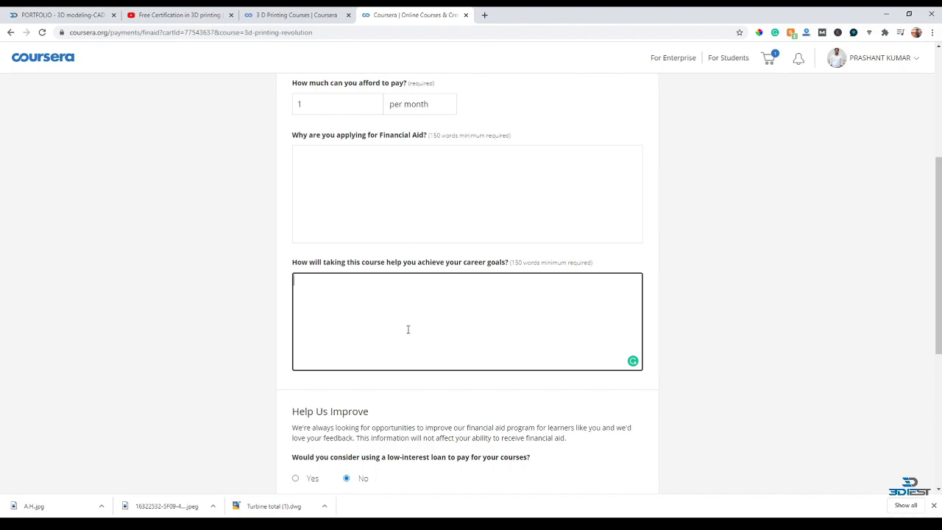
{"action": "scroll", "coordinate": [407, 328], "scroll_direction": "down", "scroll_amount": 2}
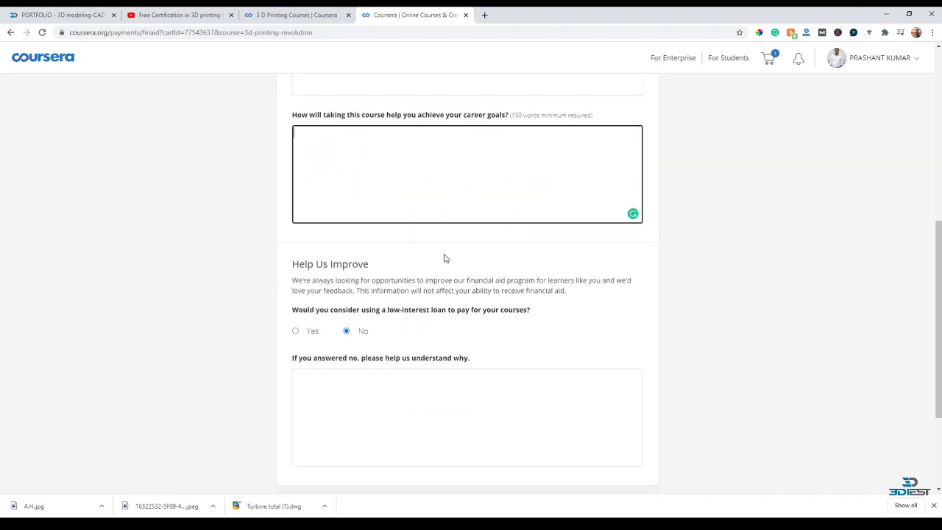
{"action": "scroll", "coordinate": [439, 260], "scroll_direction": "down", "scroll_amount": 1}
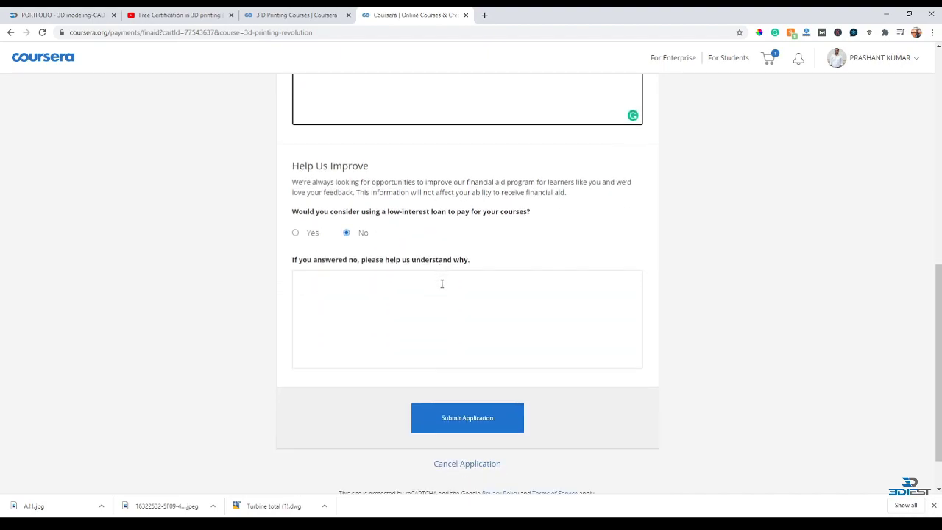
{"action": "scroll", "coordinate": [442, 287], "scroll_direction": "up", "scroll_amount": 2}
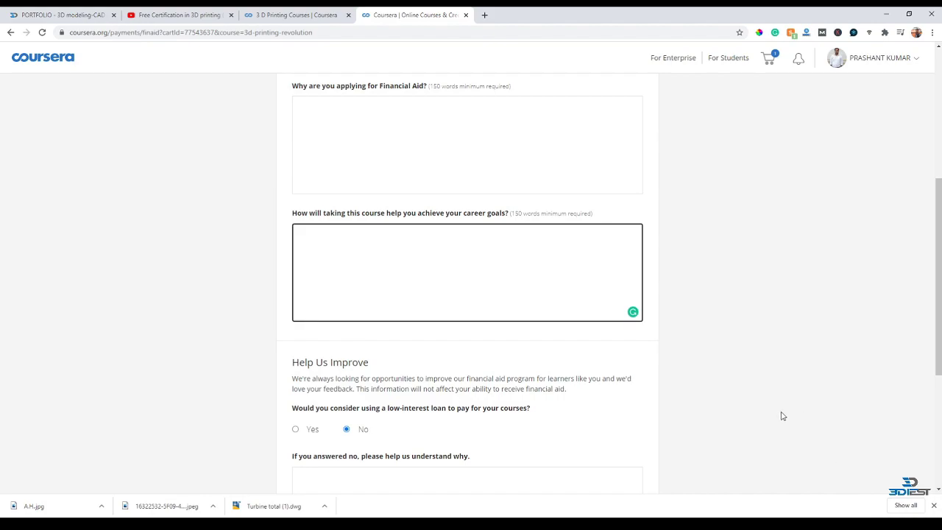
{"action": "scroll", "coordinate": [562, 378], "scroll_direction": "up", "scroll_amount": 1}
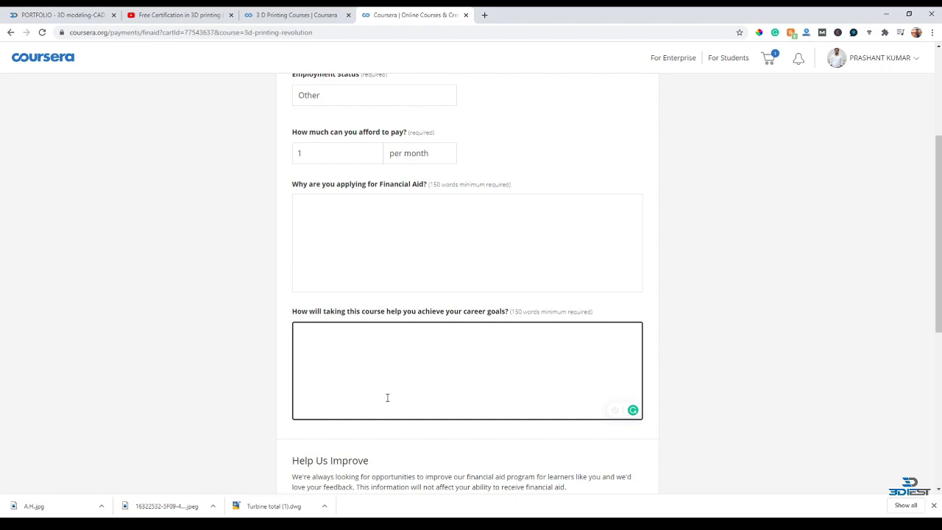
{"action": "scroll", "coordinate": [386, 393], "scroll_direction": "down", "scroll_amount": 3}
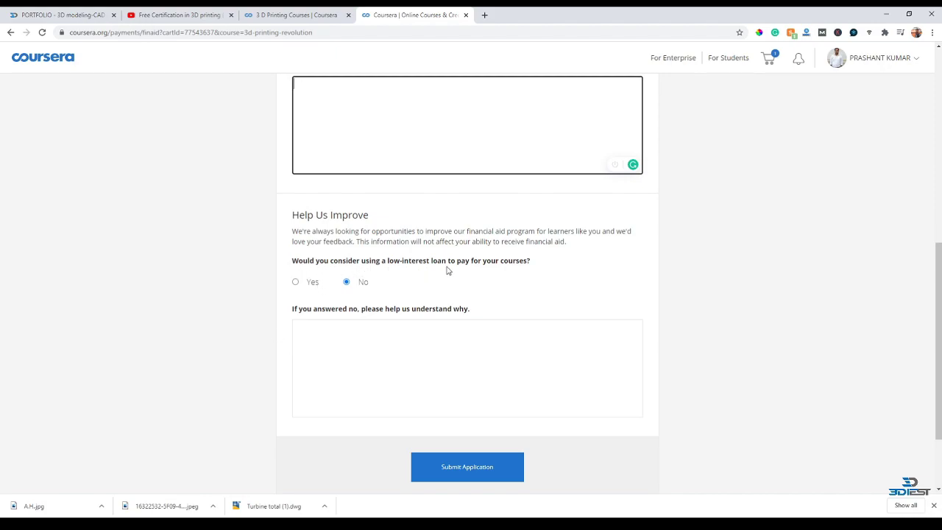
{"action": "left_click", "coordinate": [295, 282]}
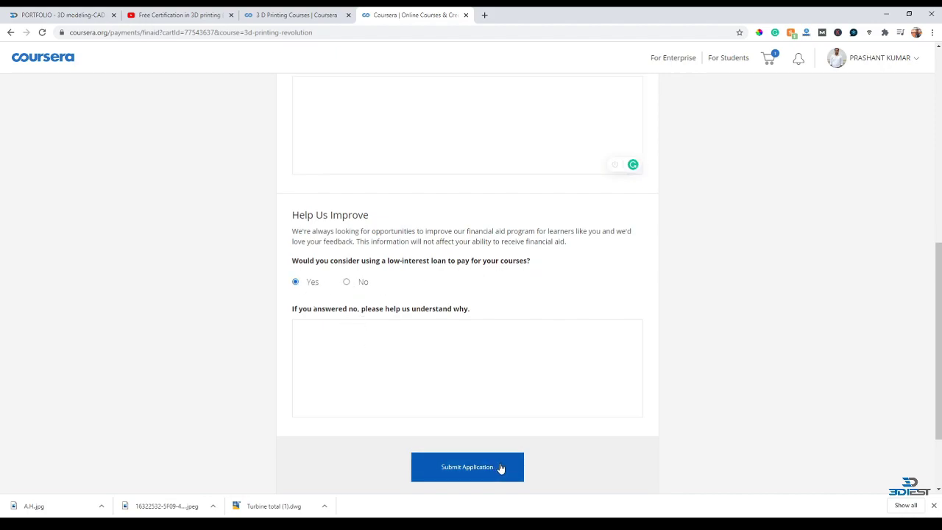
{"action": "scroll", "coordinate": [542, 380], "scroll_direction": "up", "scroll_amount": 10}
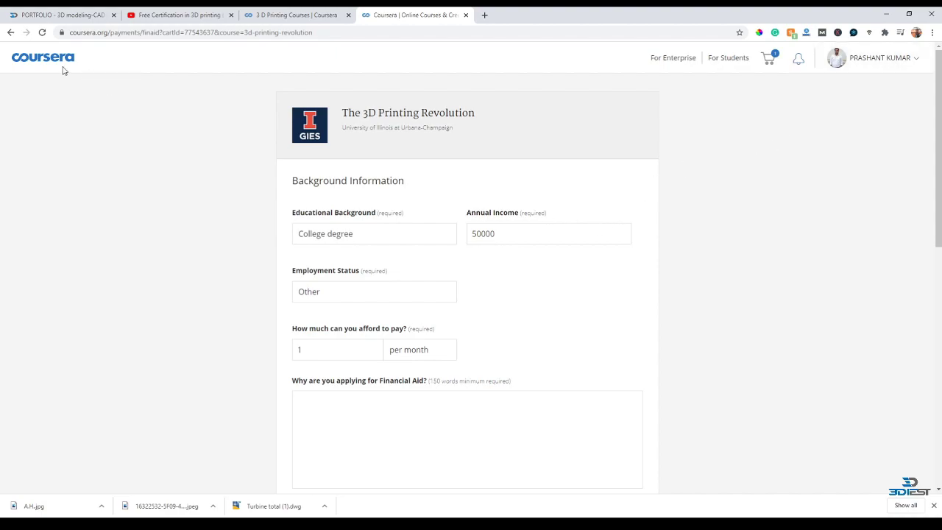
- Return to The 3D Printing Revolution course page and look through the "3d printing" course search results
{"action": "left_click", "coordinate": [10, 32]}
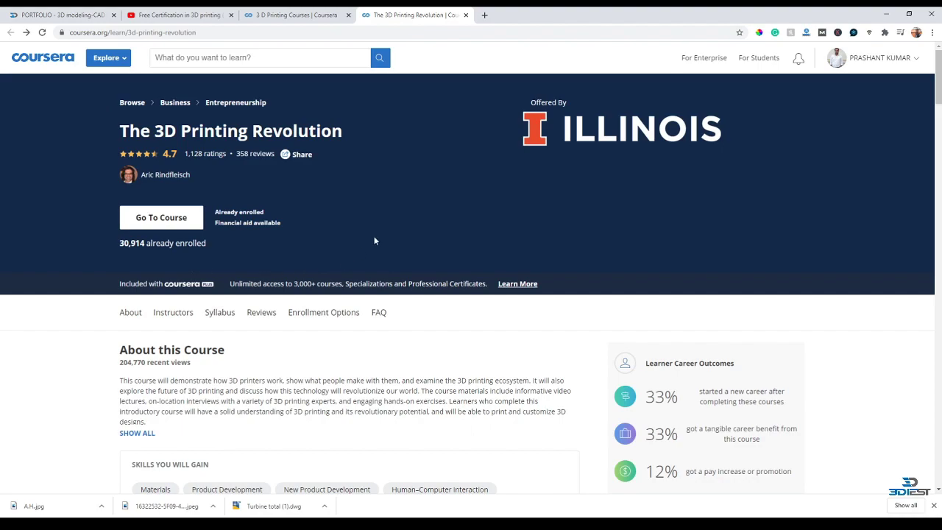
{"action": "scroll", "coordinate": [372, 243], "scroll_direction": "down", "scroll_amount": 3}
{"action": "scroll", "coordinate": [366, 265], "scroll_direction": "up", "scroll_amount": 3}
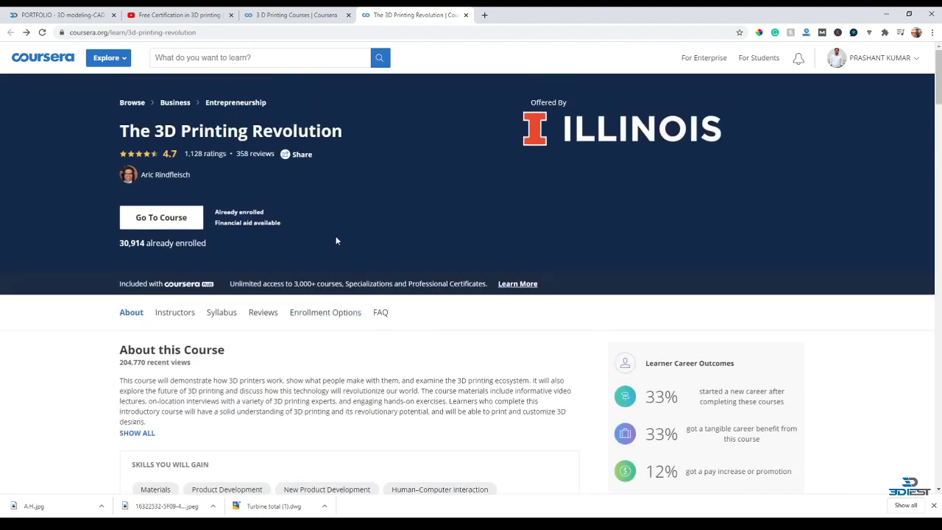
{"action": "left_click", "coordinate": [287, 16]}
{"action": "scroll", "coordinate": [225, 189], "scroll_direction": "up", "scroll_amount": 1}
{"action": "scroll", "coordinate": [199, 280], "scroll_direction": "down", "scroll_amount": 2}
{"action": "scroll", "coordinate": [234, 302], "scroll_direction": "up", "scroll_amount": 1}
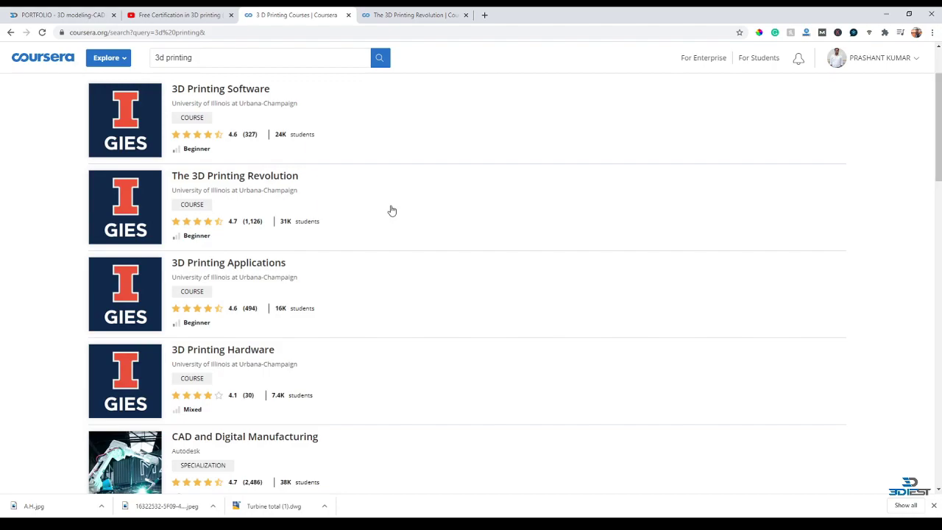
- Switch to the YouTube video about free certification in 3D printing and dismiss the video tags overlay
{"action": "left_click", "coordinate": [180, 16]}
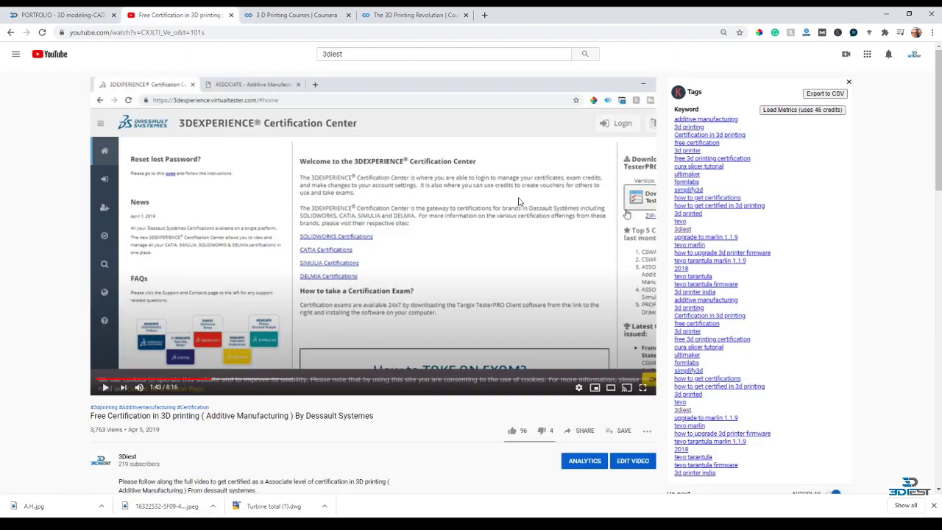
{"action": "left_click", "coordinate": [849, 84]}
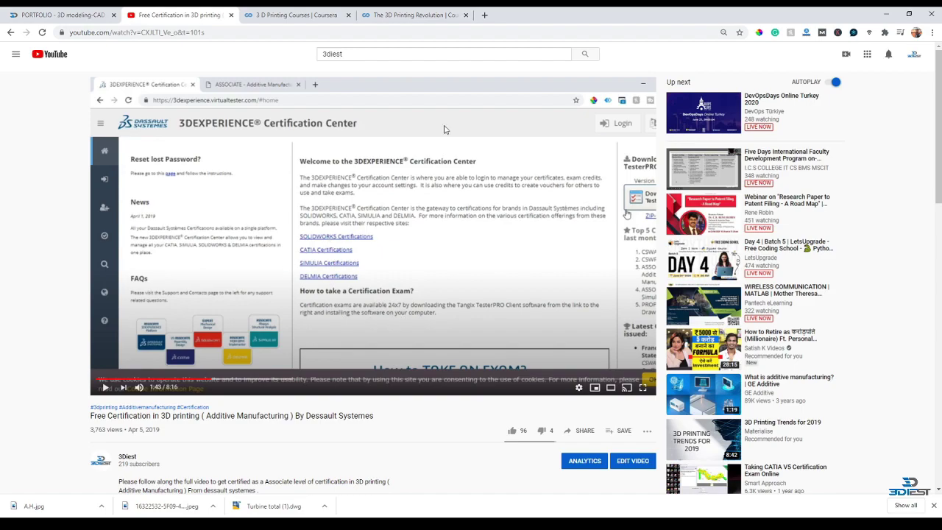
- Browse the project gallery on the 3Diest portfolio page and open the website's home page
{"action": "left_click", "coordinate": [62, 15]}
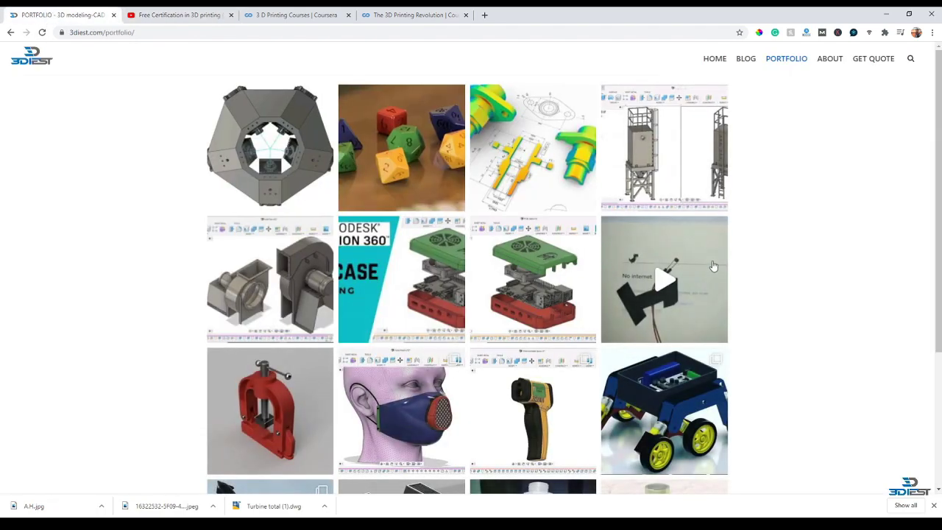
{"action": "scroll", "coordinate": [699, 275], "scroll_direction": "down", "scroll_amount": 1}
{"action": "scroll", "coordinate": [696, 309], "scroll_direction": "up", "scroll_amount": 1}
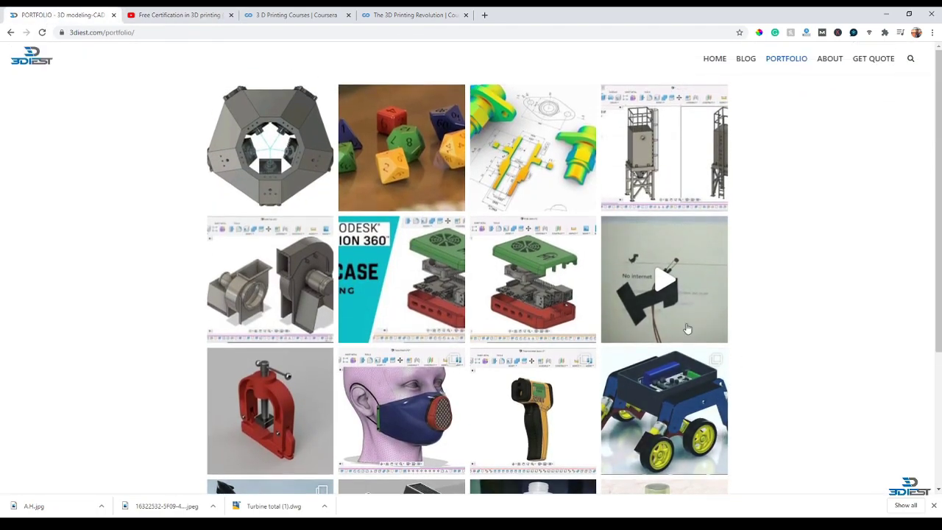
{"action": "scroll", "coordinate": [652, 313], "scroll_direction": "down", "scroll_amount": 1}
{"action": "scroll", "coordinate": [652, 313], "scroll_direction": "down", "scroll_amount": 1}
{"action": "scroll", "coordinate": [157, 94], "scroll_direction": "up", "scroll_amount": 2}
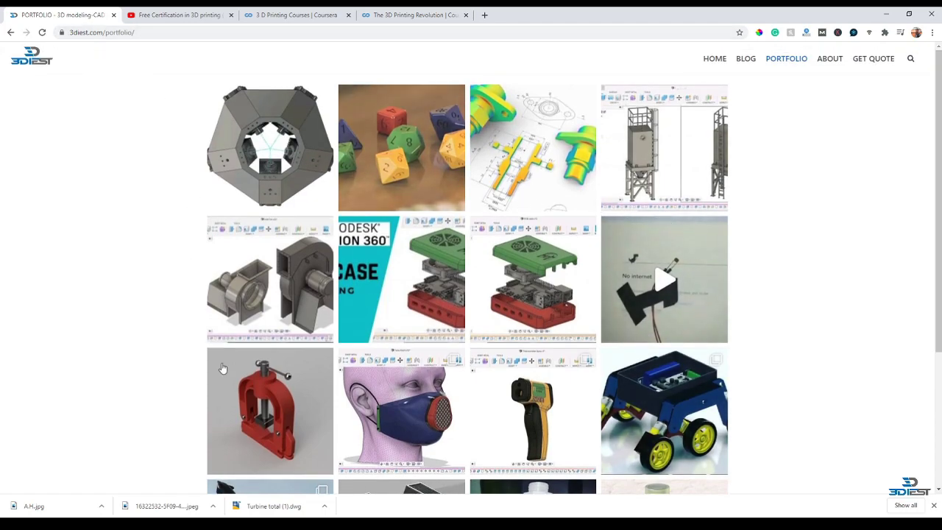
{"action": "scroll", "coordinate": [451, 461], "scroll_direction": "down", "scroll_amount": 3}
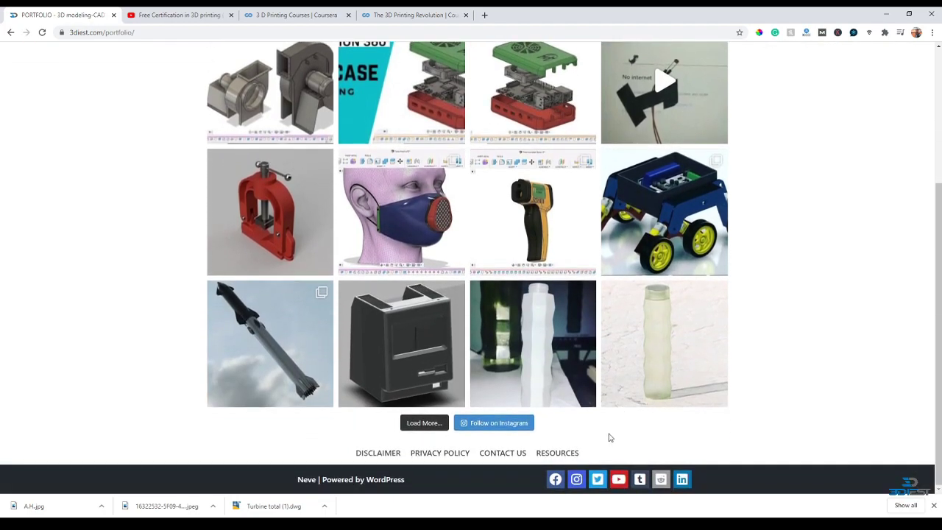
{"action": "scroll", "coordinate": [651, 442], "scroll_direction": "up", "scroll_amount": 2}
{"action": "scroll", "coordinate": [652, 442], "scroll_direction": "up", "scroll_amount": 1}
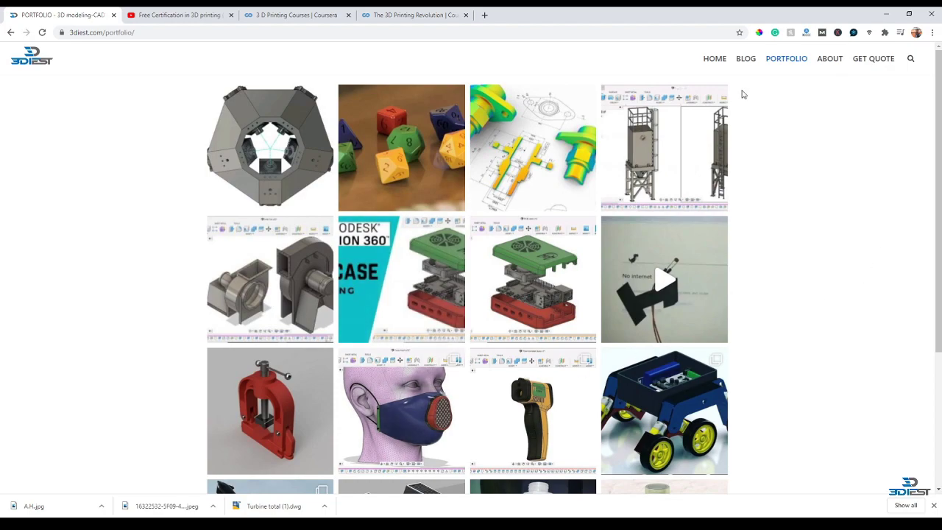
{"action": "left_click", "coordinate": [713, 64]}
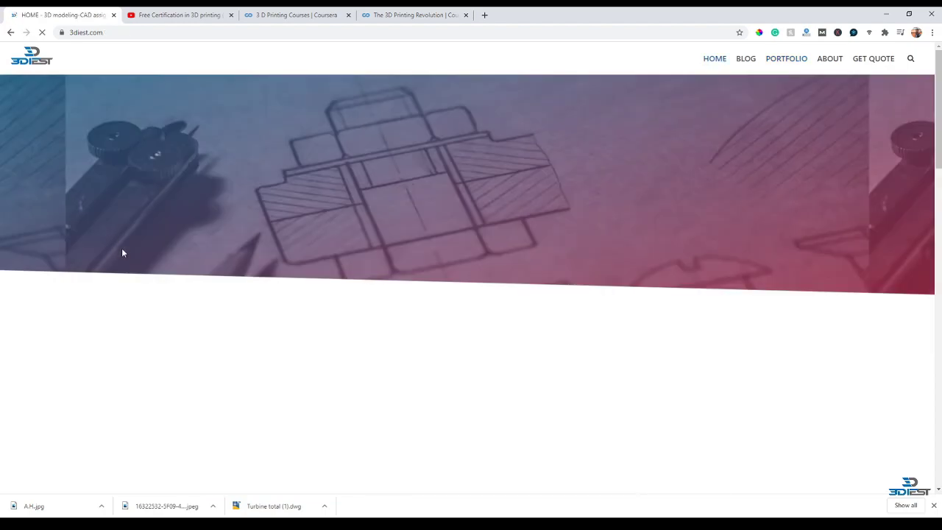